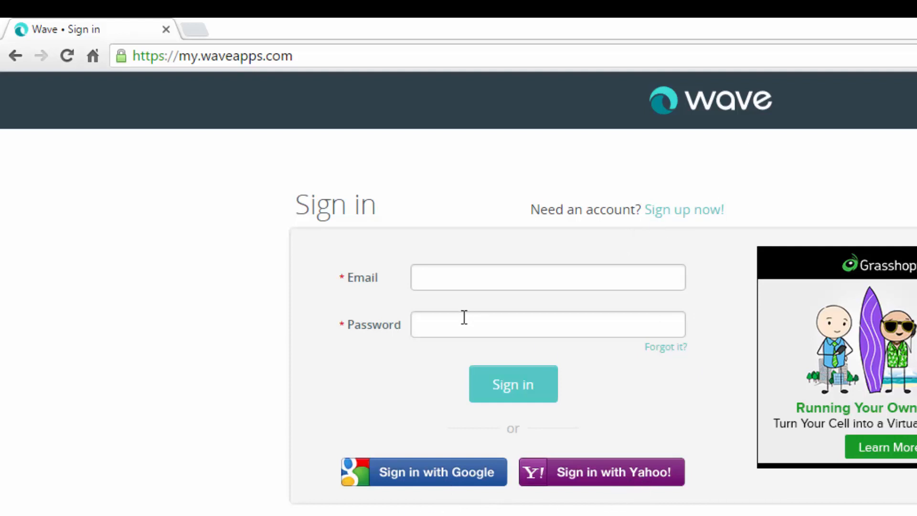
Step: Sign in with a Google account and open the account's profile page
click(436, 480)
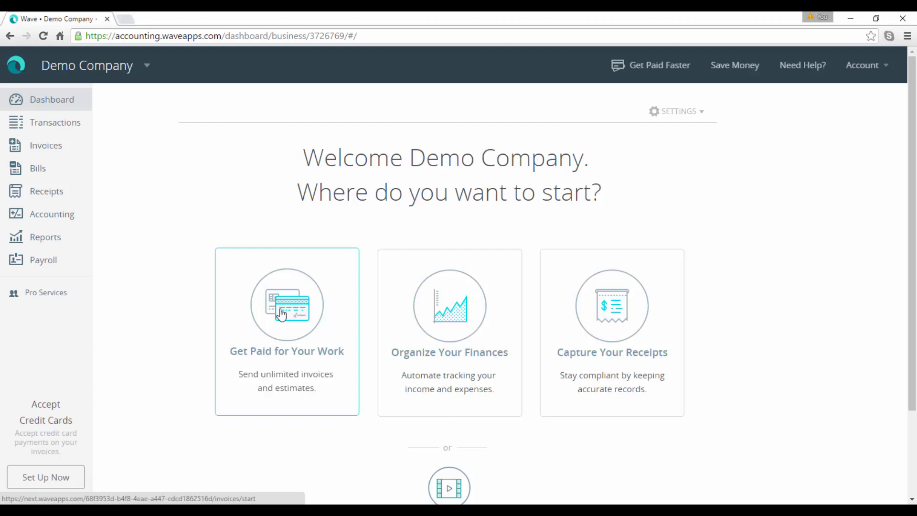
click(886, 70)
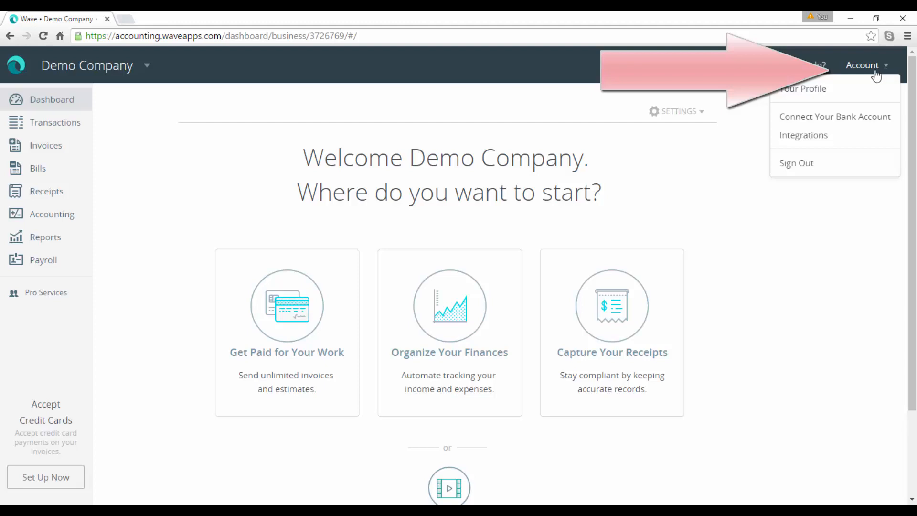
click(810, 91)
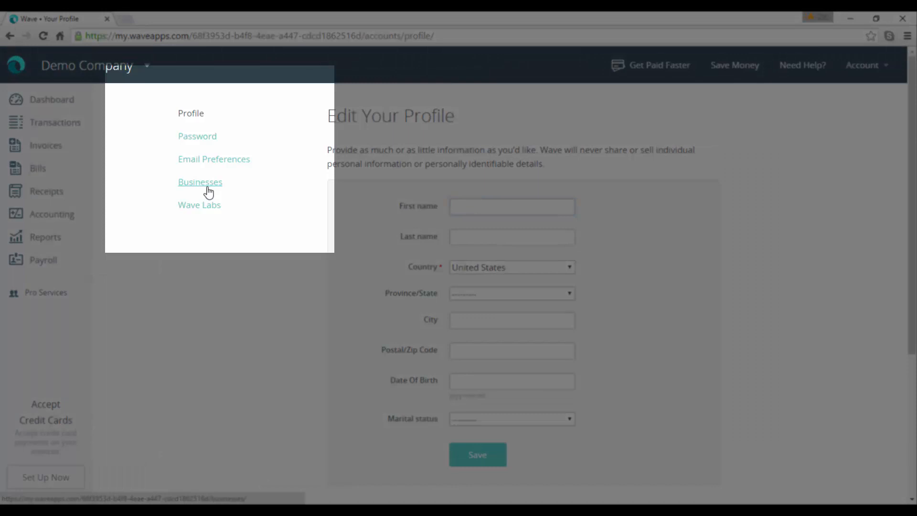
Step: Start creating a new business from the Businesses page and name the company Jakes Palace
click(208, 192)
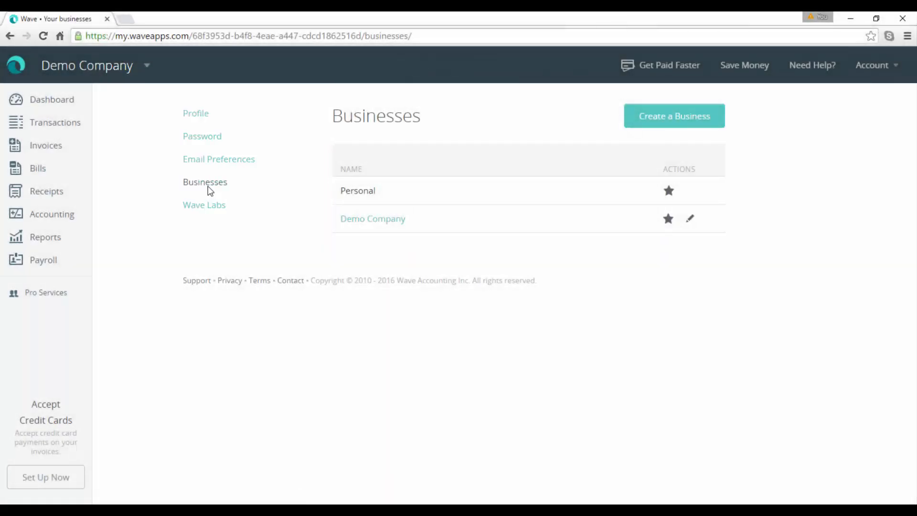
click(681, 123)
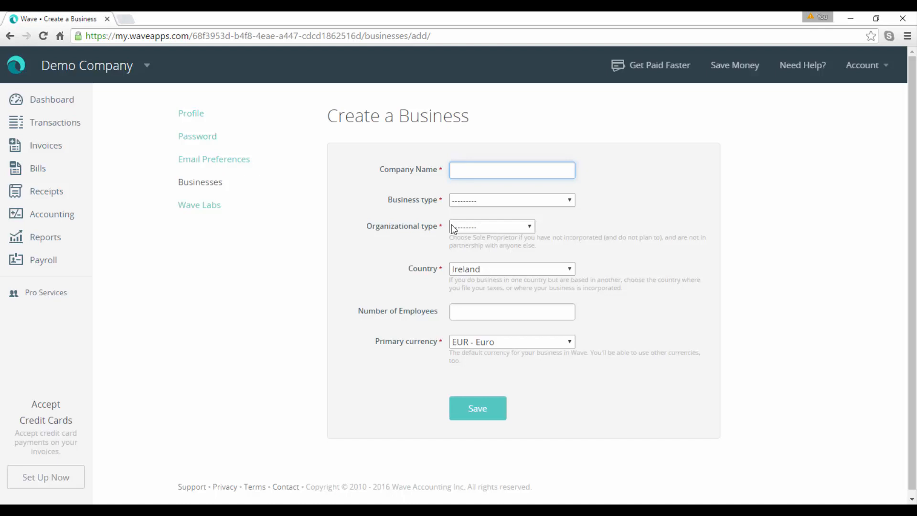
text(Ajk)
key(BackSpace)
key(BackSpace)
key(BackSpace)
text(Jakes Palace)
Step: Set the business type to General: I provide a SERVICE with the subtype Lodging, Hotel, Motel
click(569, 200)
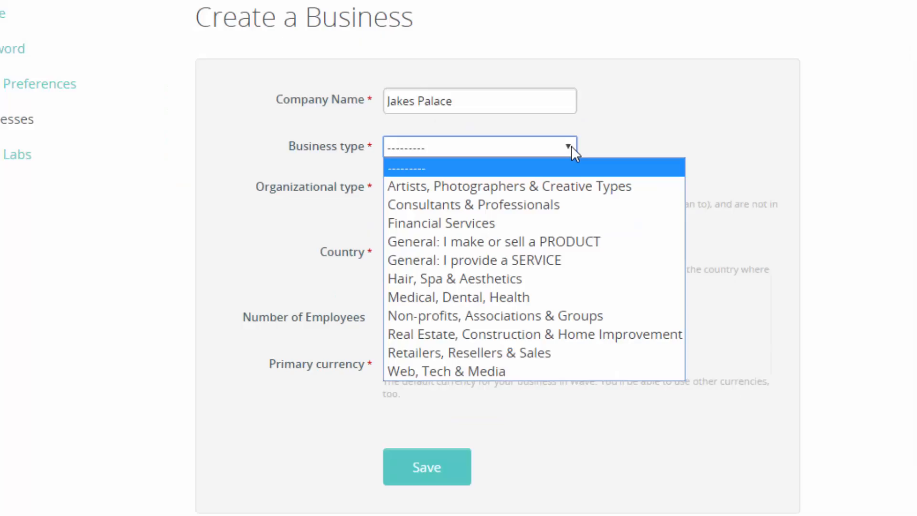
click(494, 260)
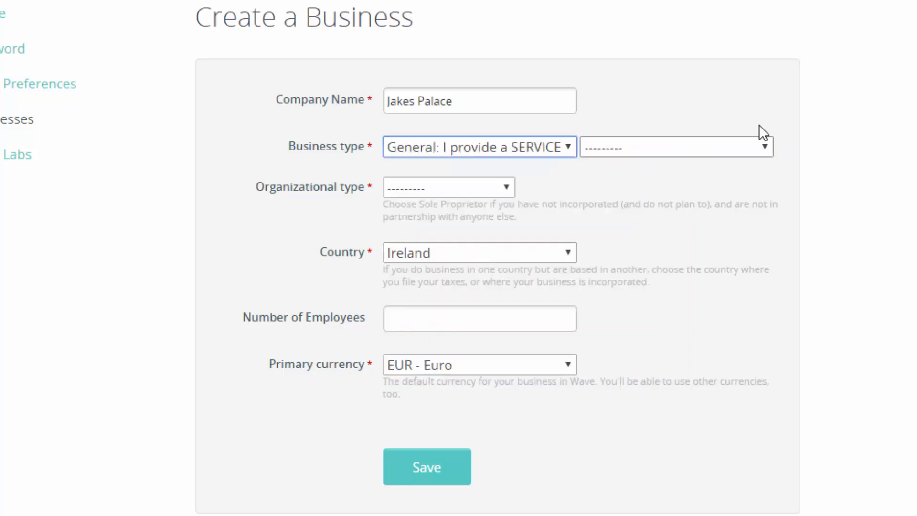
click(763, 149)
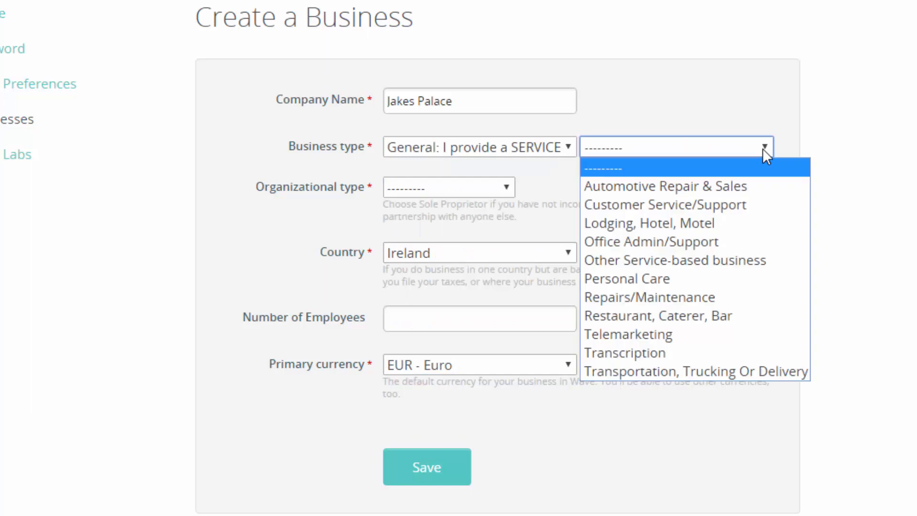
click(658, 225)
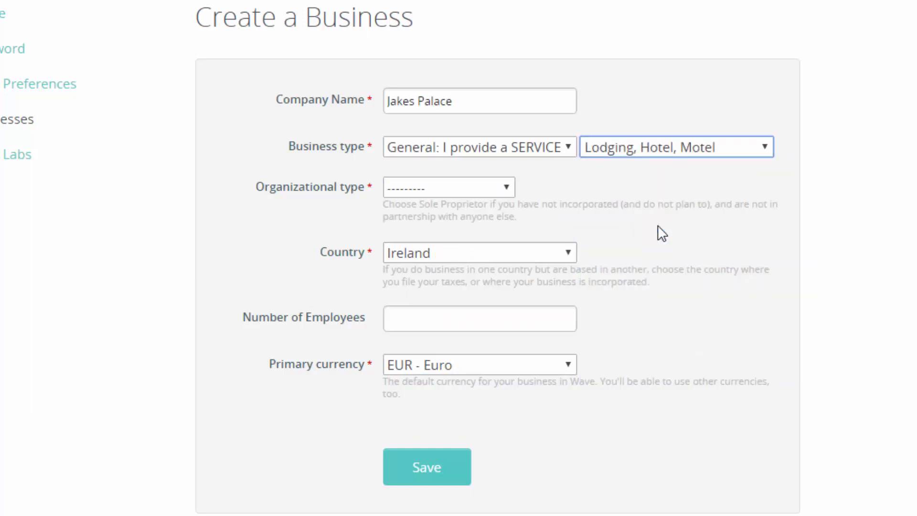
Step: Set the organizational type to Sole Proprietorship and the number of employees to 4, and save the business
click(506, 190)
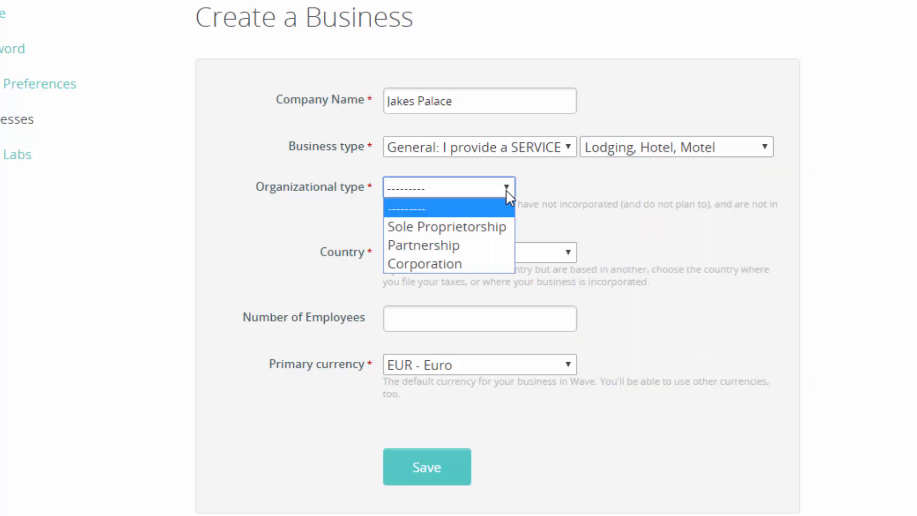
click(468, 227)
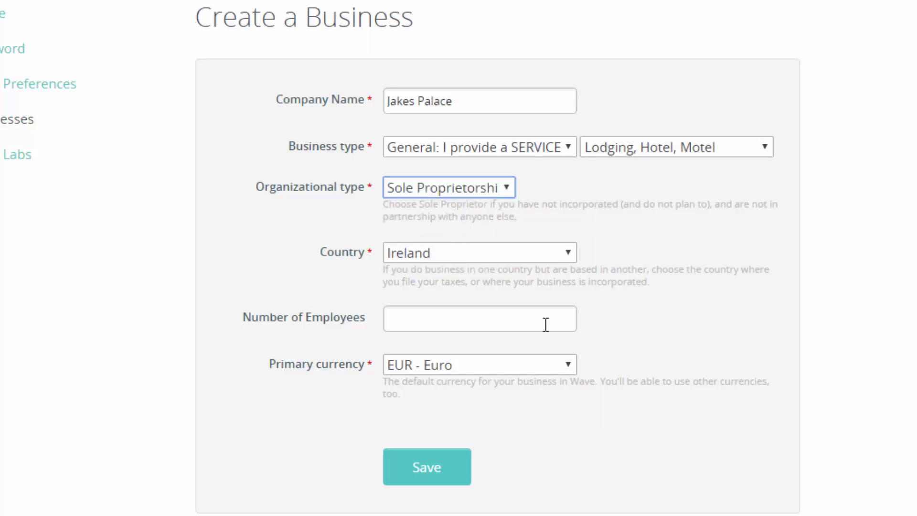
click(428, 321)
text(4)
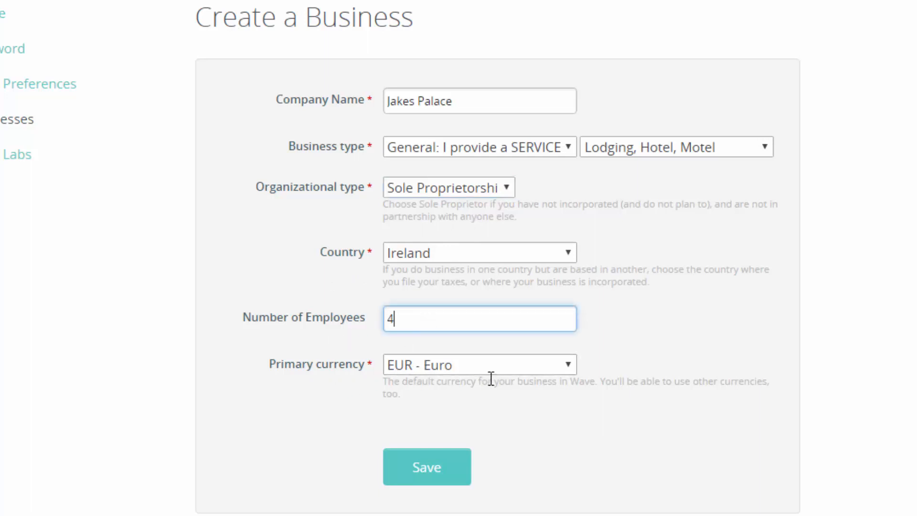
click(428, 473)
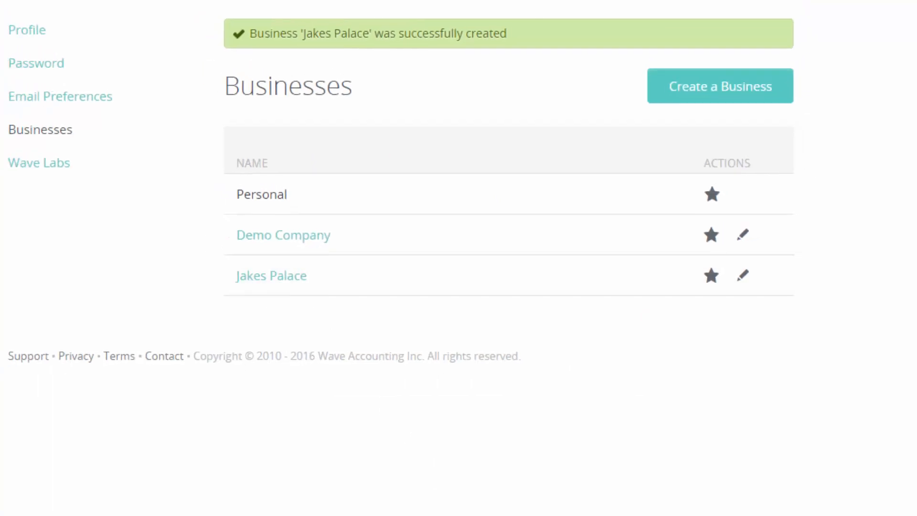
Step: Switch to the Jakes Palace business and open its Financial Settings
click(122, 75)
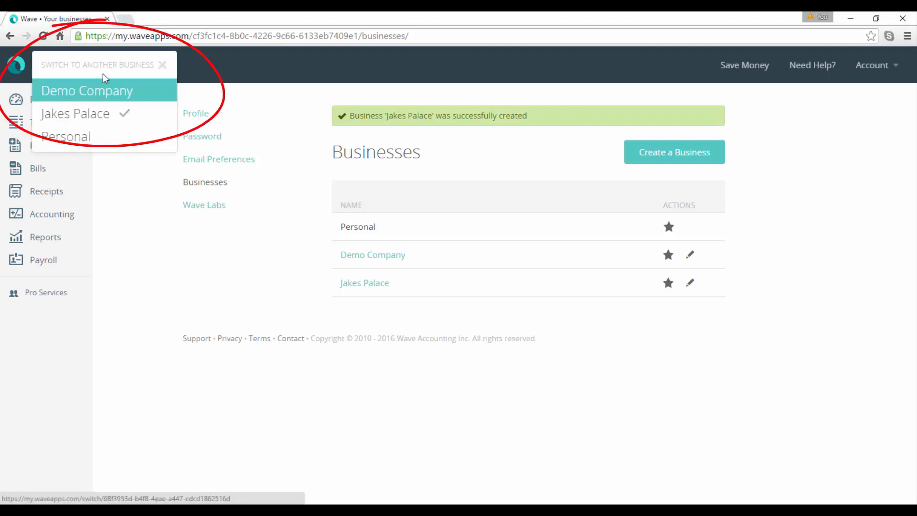
click(91, 113)
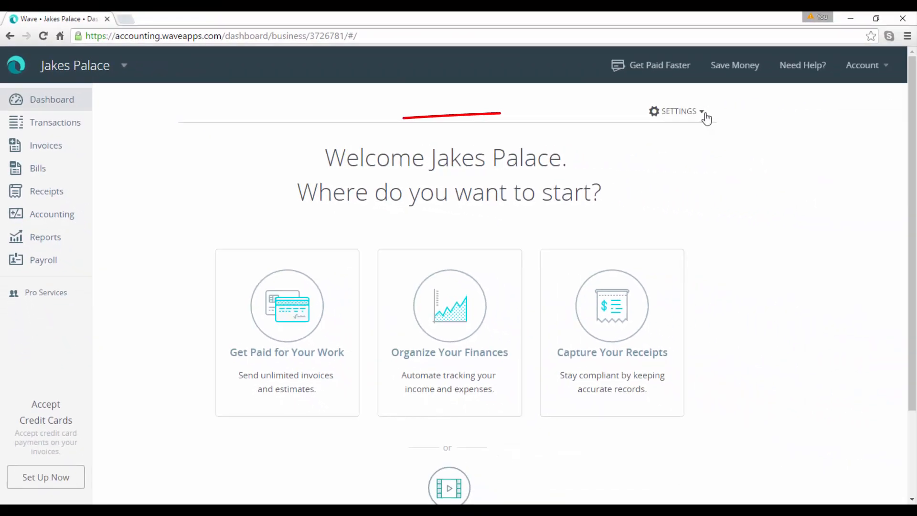
click(705, 115)
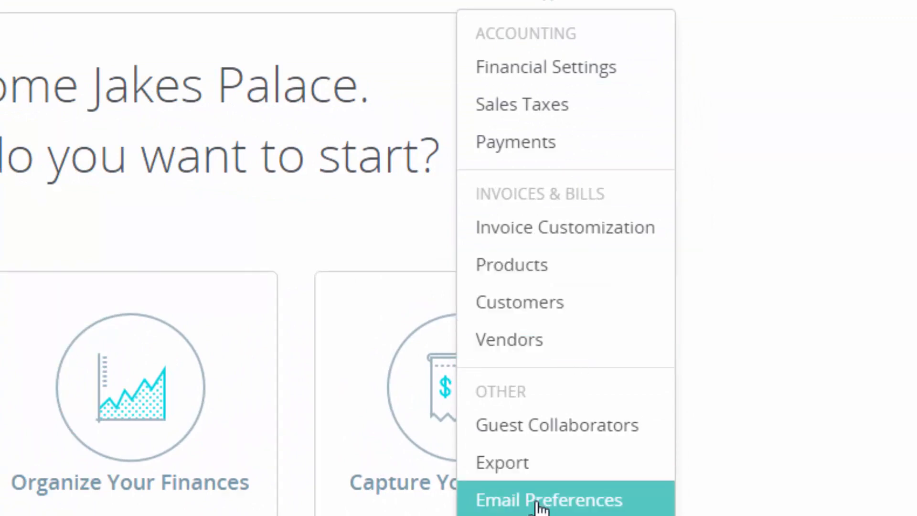
click(572, 85)
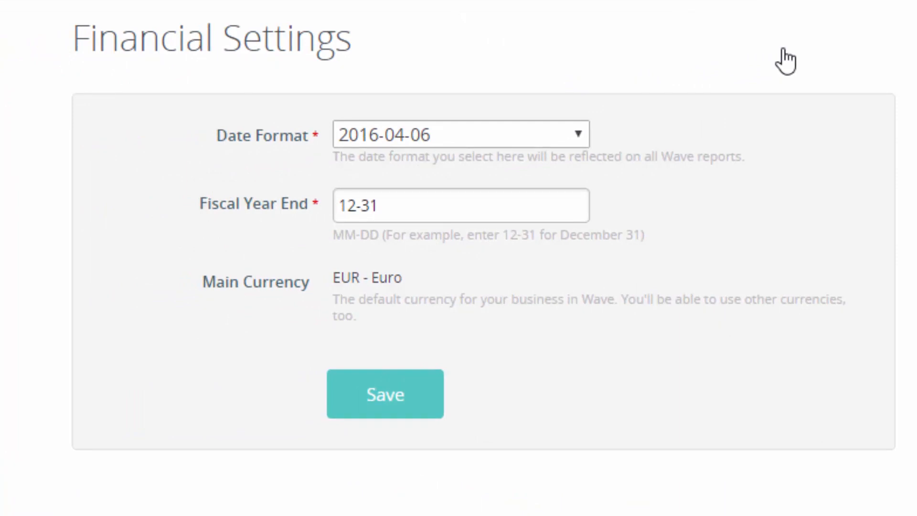
Step: Set the date format to the April 06, 2016 style and save the financial settings
click(577, 137)
click(510, 179)
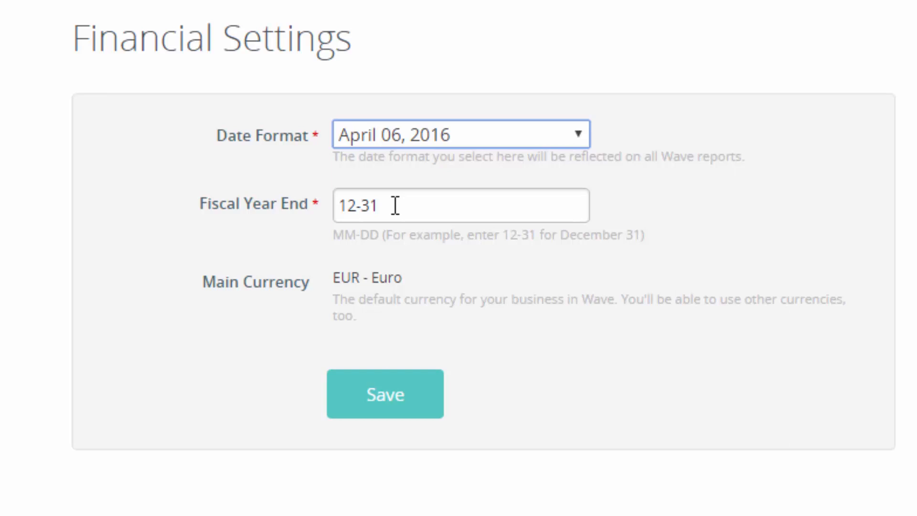
click(351, 210)
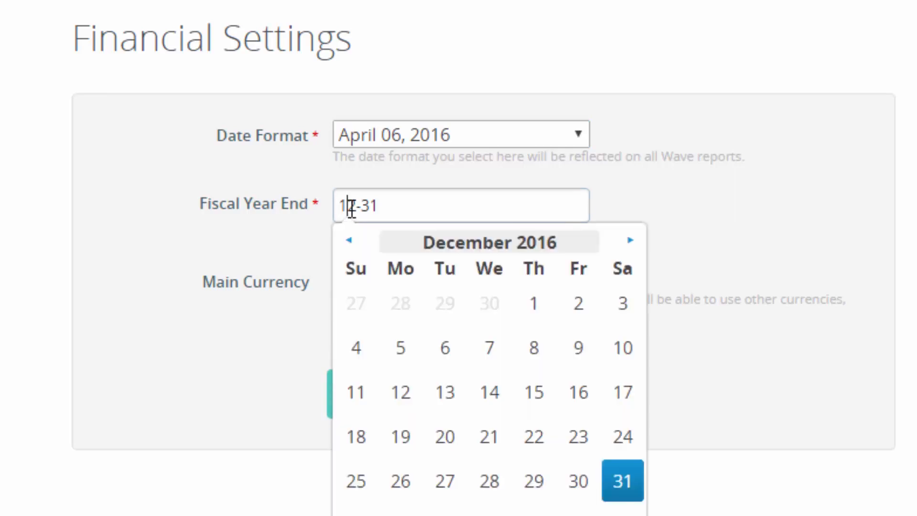
click(385, 200)
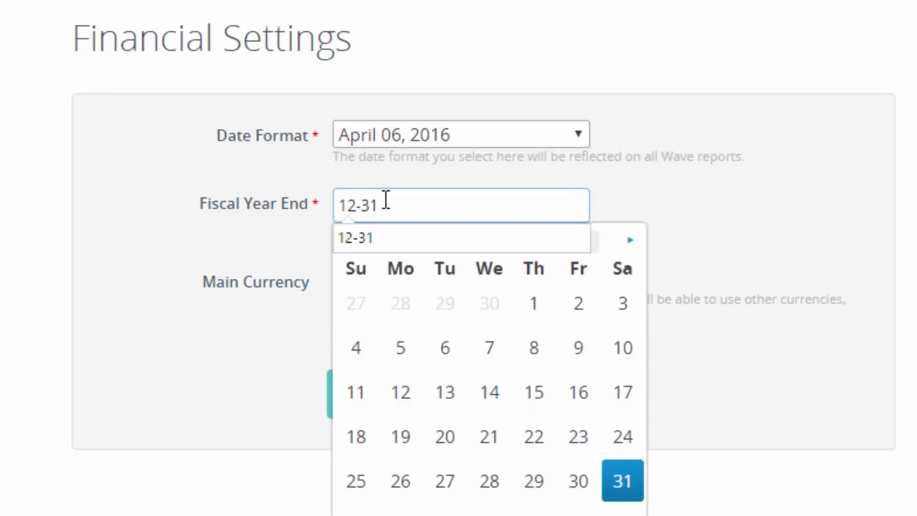
key(Tab)
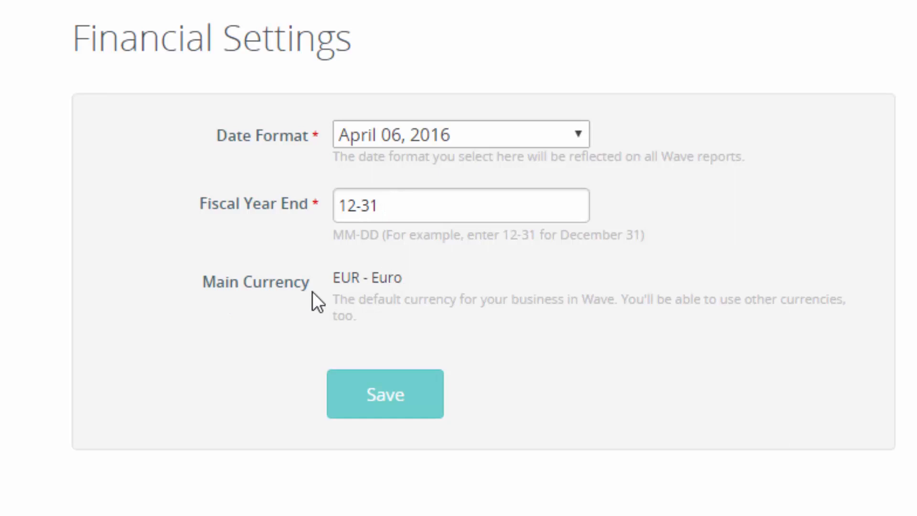
click(382, 391)
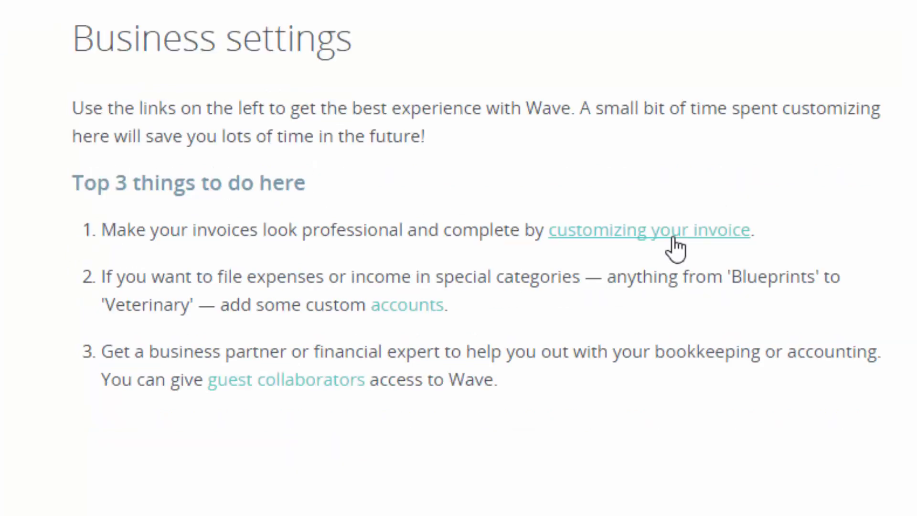
Step: Open the business's chart of accounts and look through the listed asset, income, expense and equity accounts
click(407, 314)
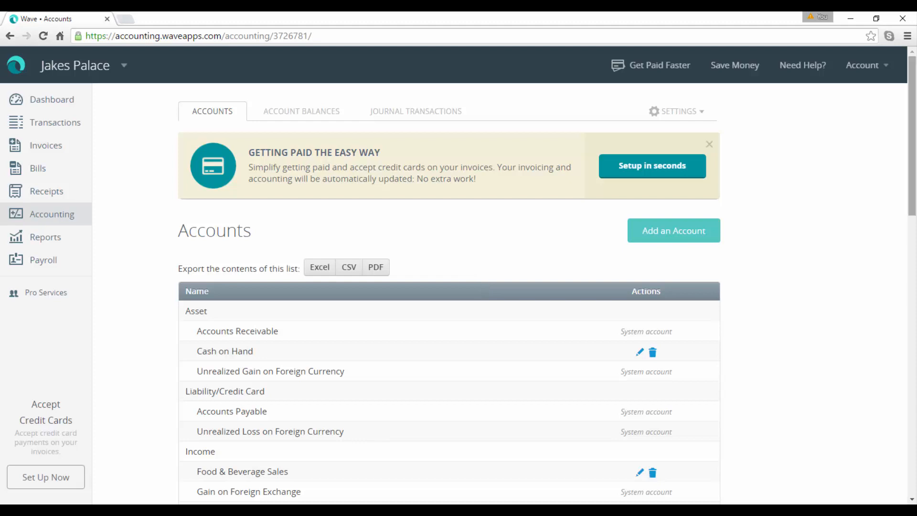
drag(912, 152, 913, 260)
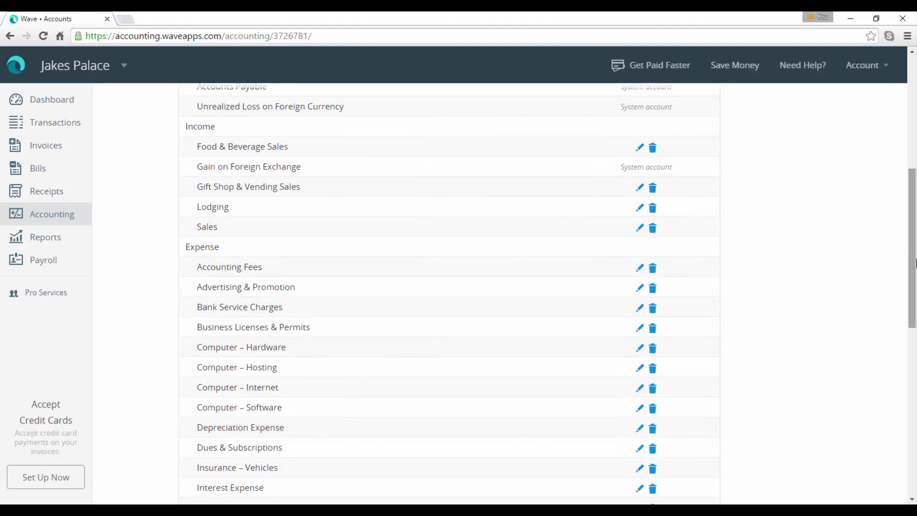
scroll(903, 265, down, 4)
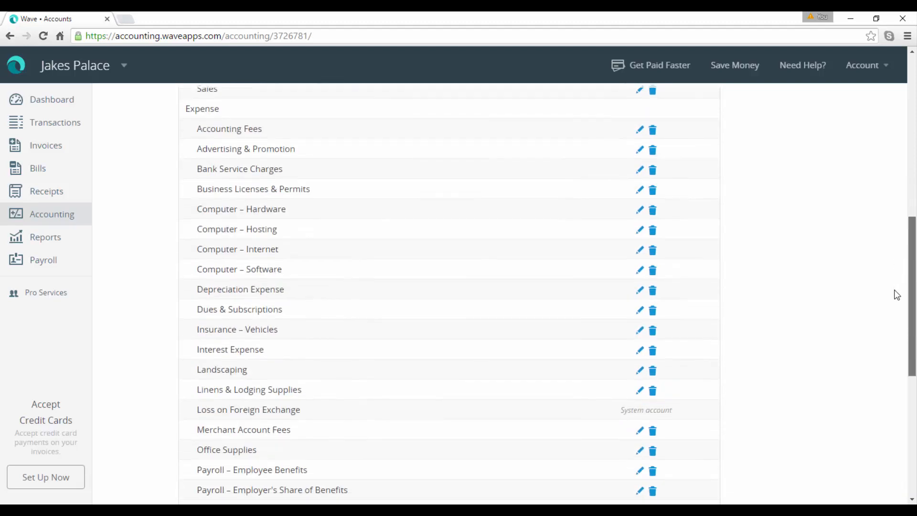
scroll(891, 325, down, 1)
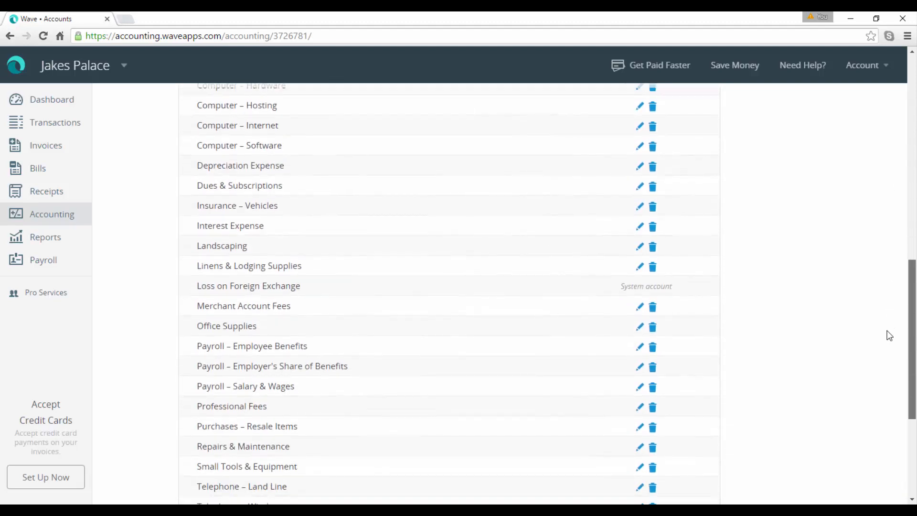
scroll(888, 344, down, 1)
scroll(886, 363, down, 3)
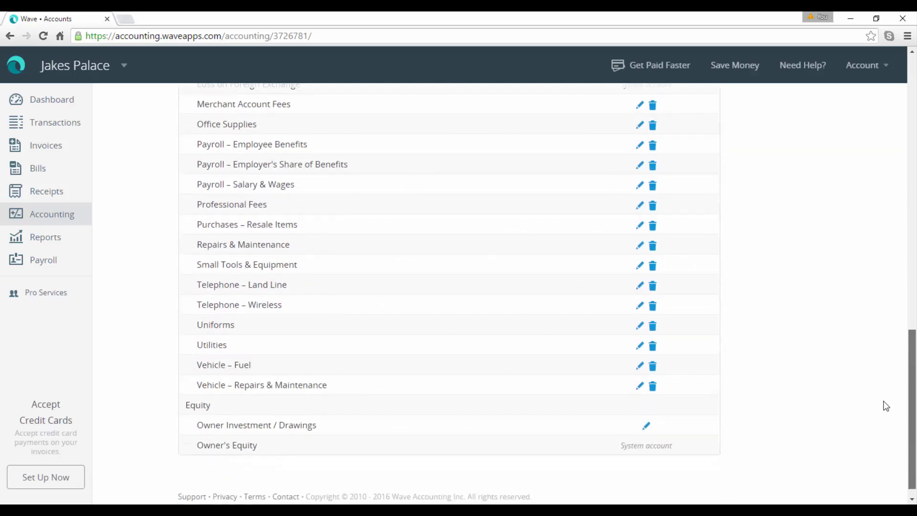
scroll(884, 372, up, 10)
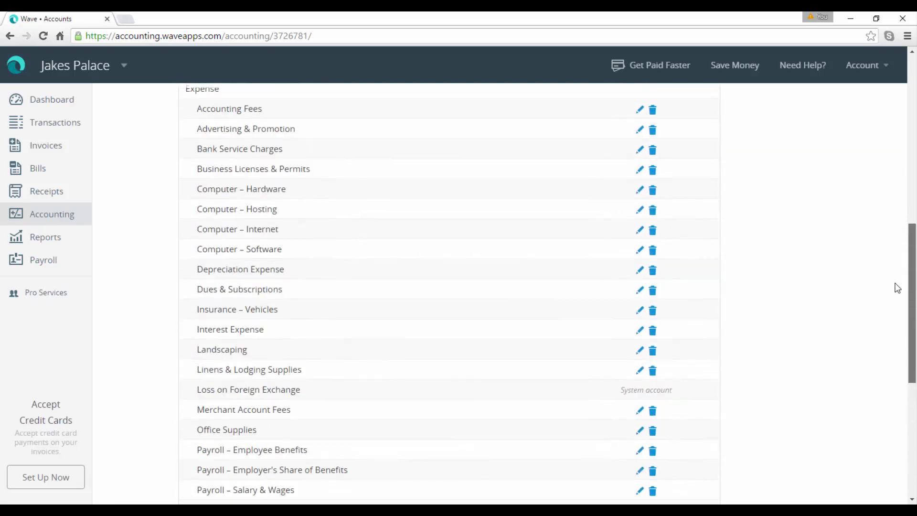
drag(906, 225, 898, 149)
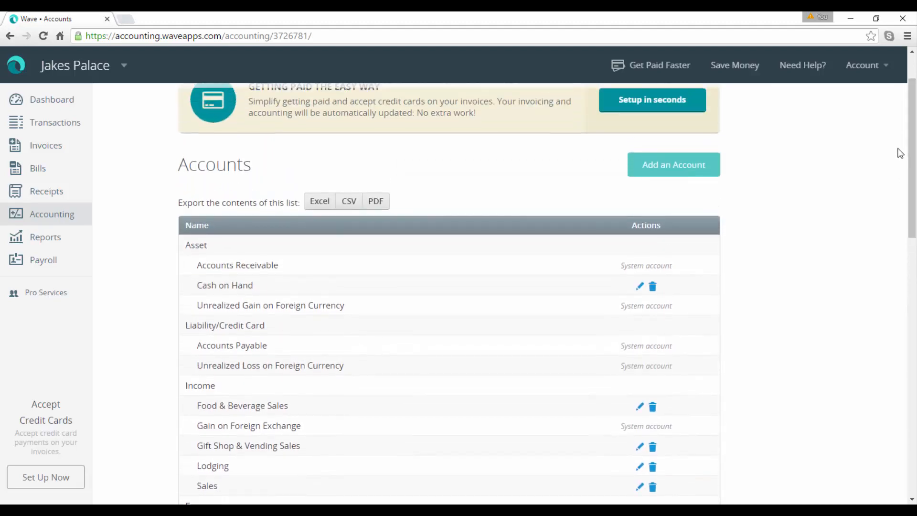
Step: Open the Add an Account dialog to view the account categories, then close it
click(684, 179)
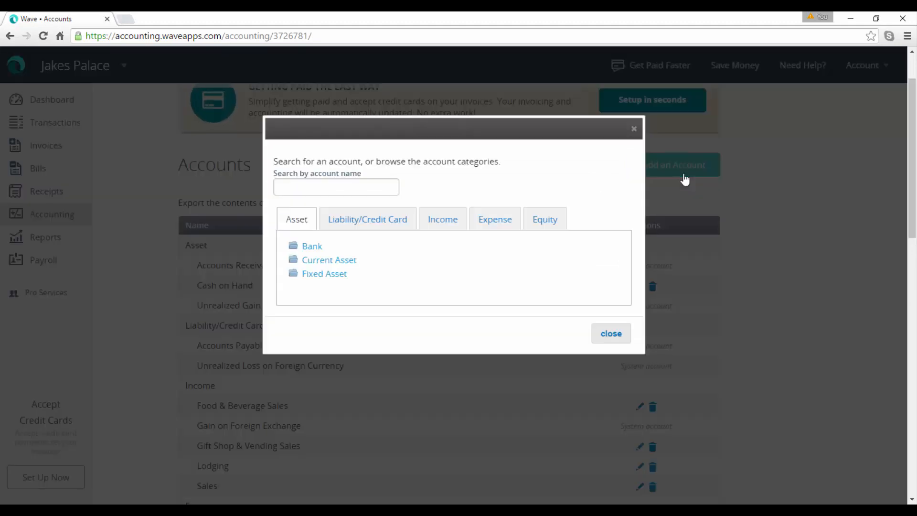
click(606, 335)
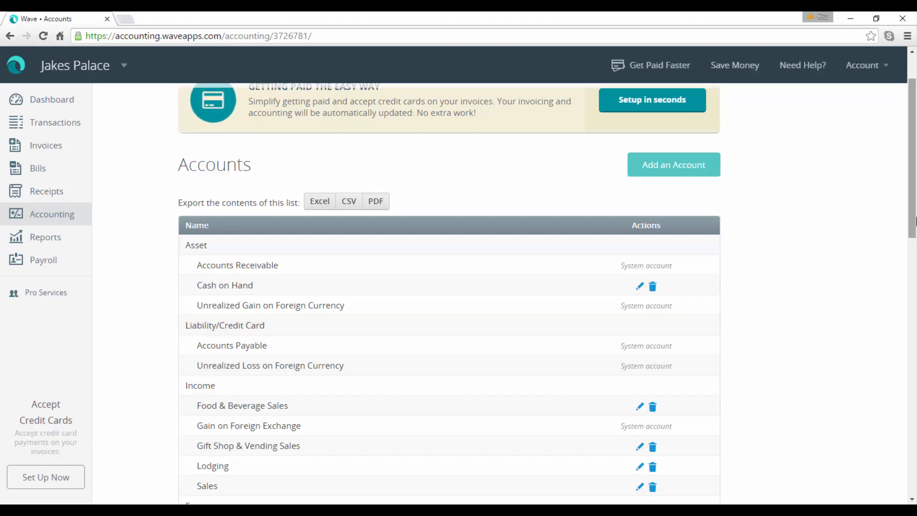
drag(914, 216, 916, 142)
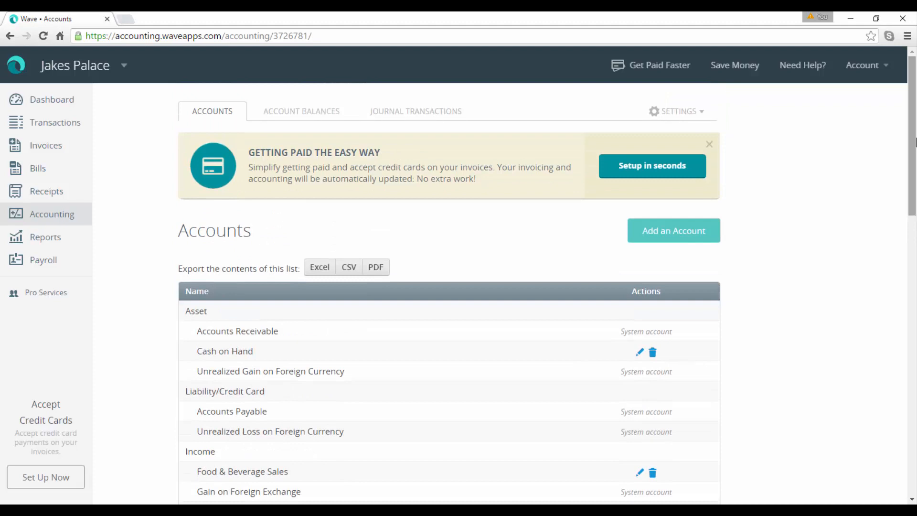